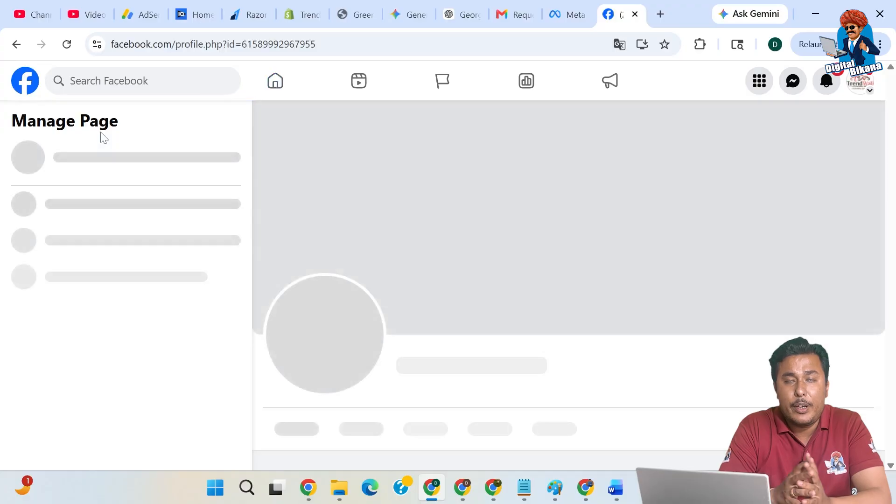
Open Events Manager for the Trend Wali page through Meta Business Suite's full tool list
scroll(96, 376, "down", 2)
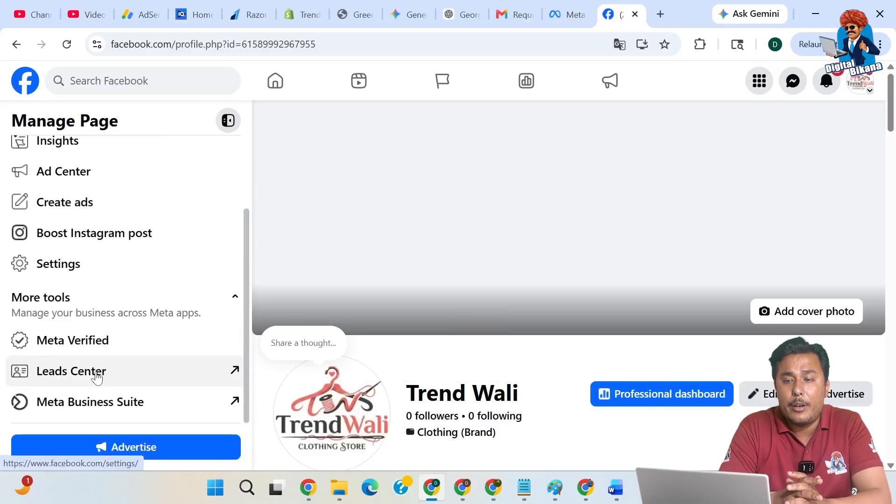
left_click(77, 402)
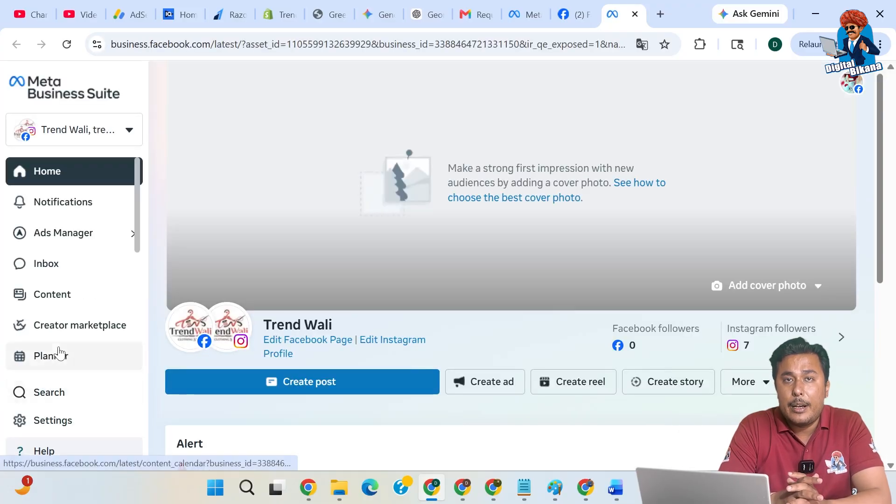
scroll(59, 355, "down", 5)
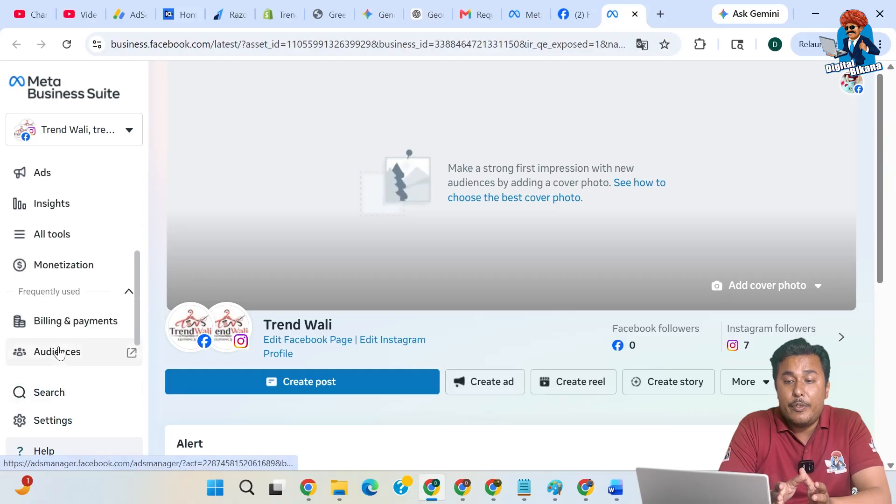
left_click(55, 232)
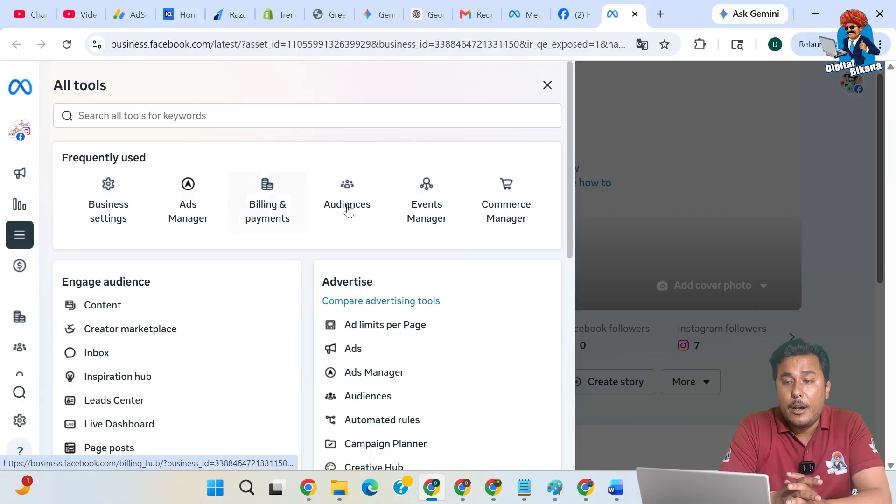
left_click(425, 205)
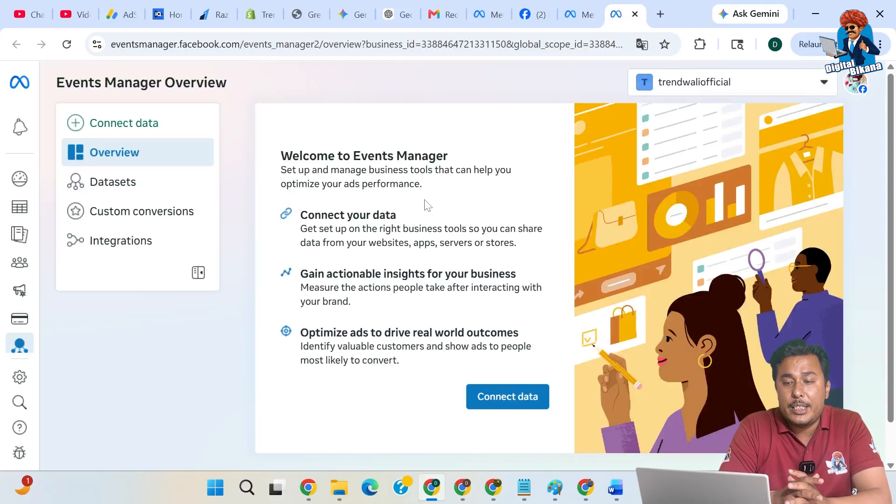
Start connecting a new data source of the Web type
left_click(143, 122)
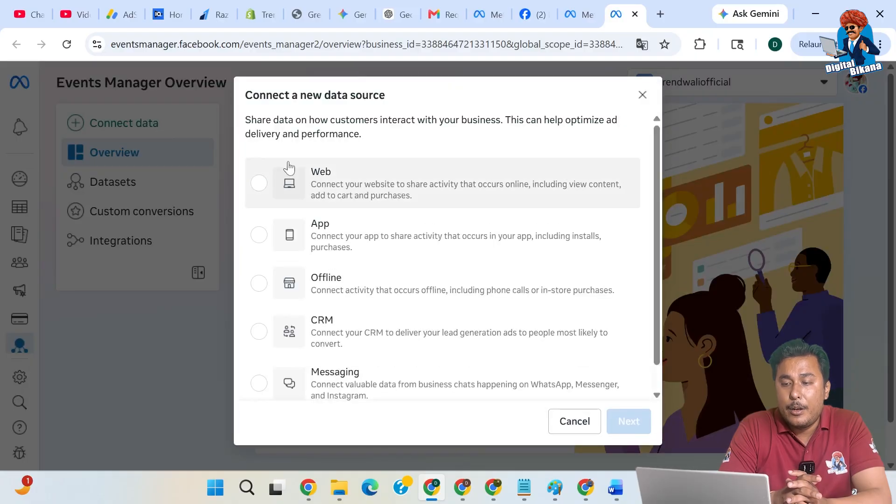
left_click(259, 182)
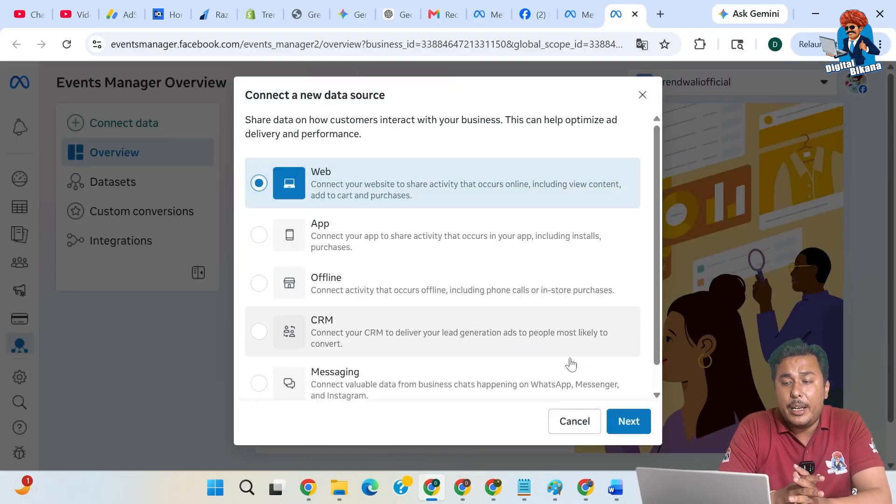
left_click(627, 420)
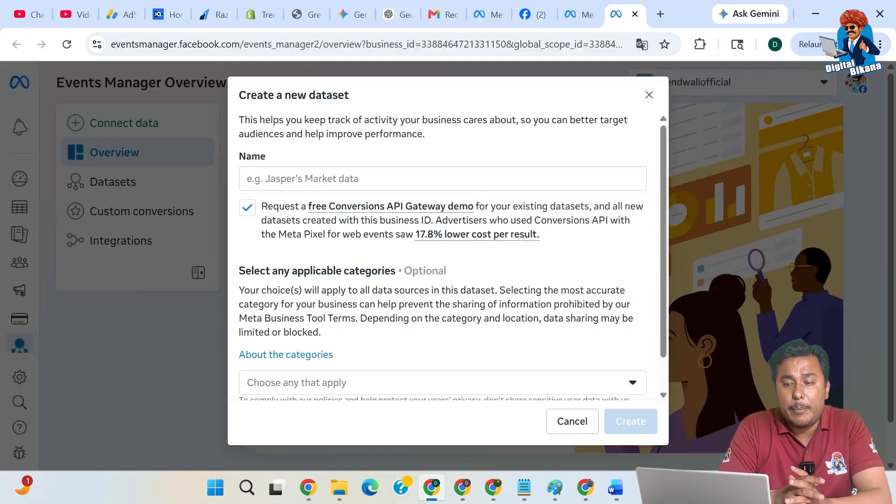
Name the new dataset Trend Wali Pixel and review the optional categories without selecting any
left_click(442, 179)
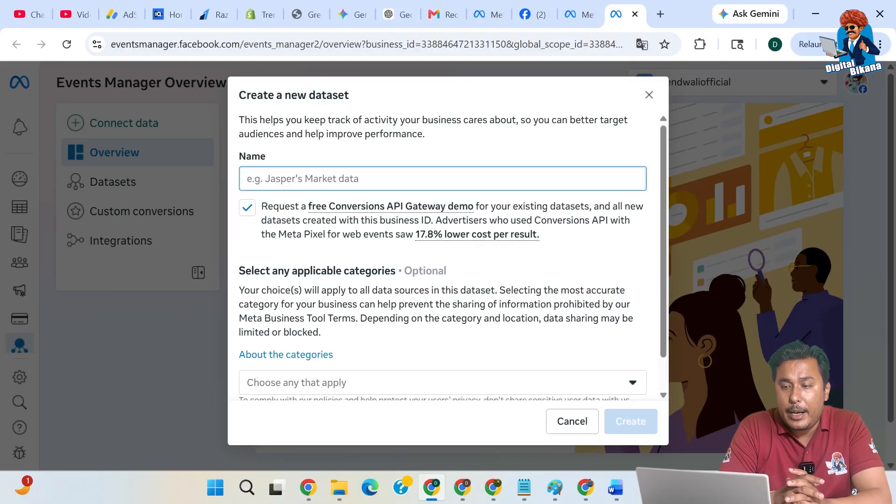
type("Trend ")
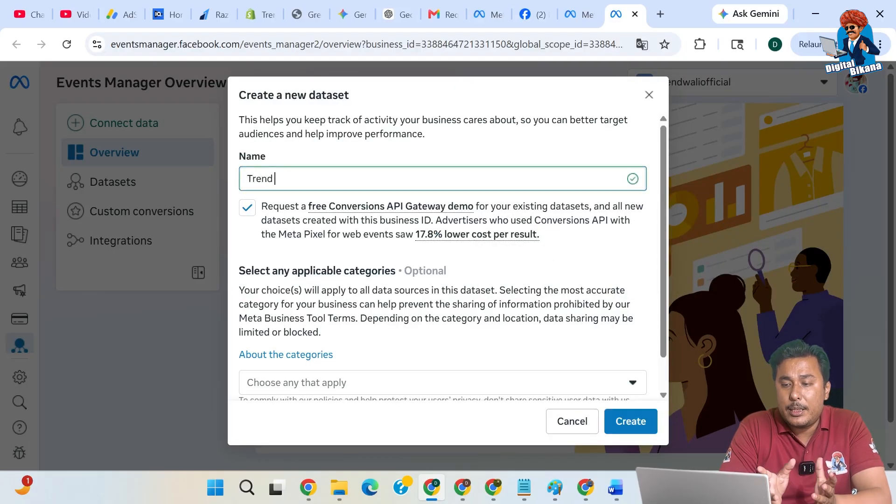
type("Wali Pixel")
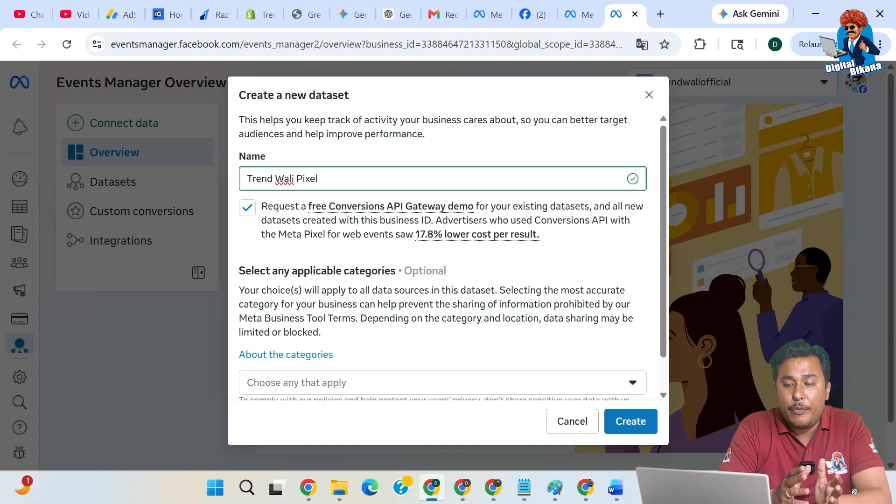
scroll(334, 305, "down", 1)
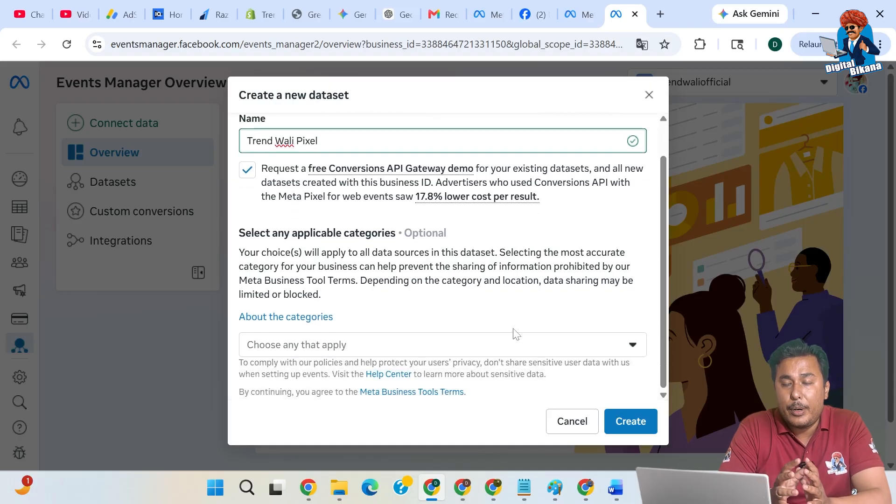
left_click(575, 343)
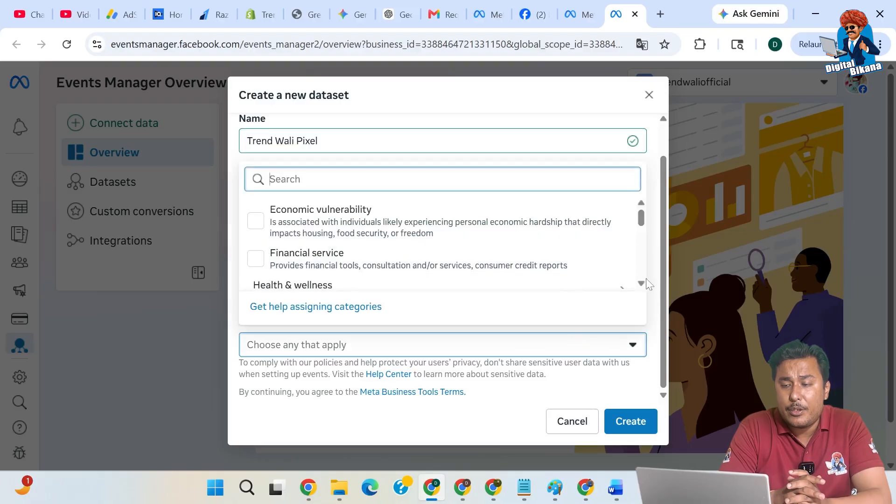
scroll(642, 282, "down", 5)
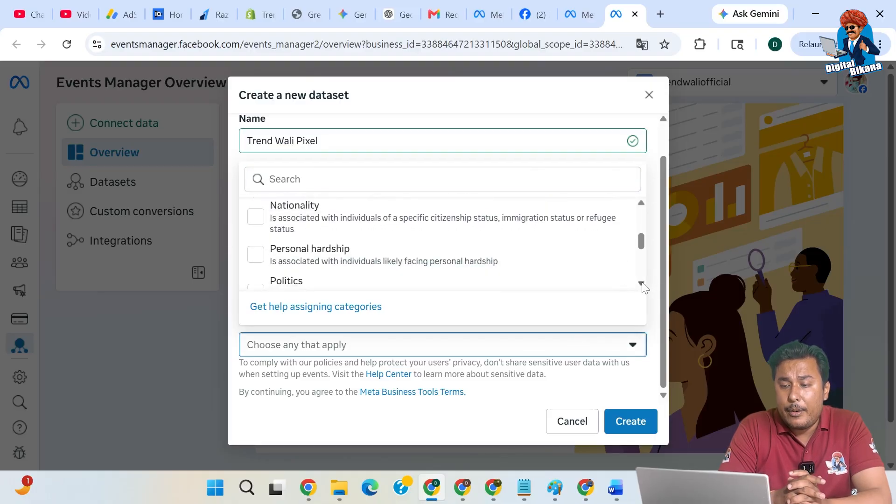
scroll(643, 285, "down", 3)
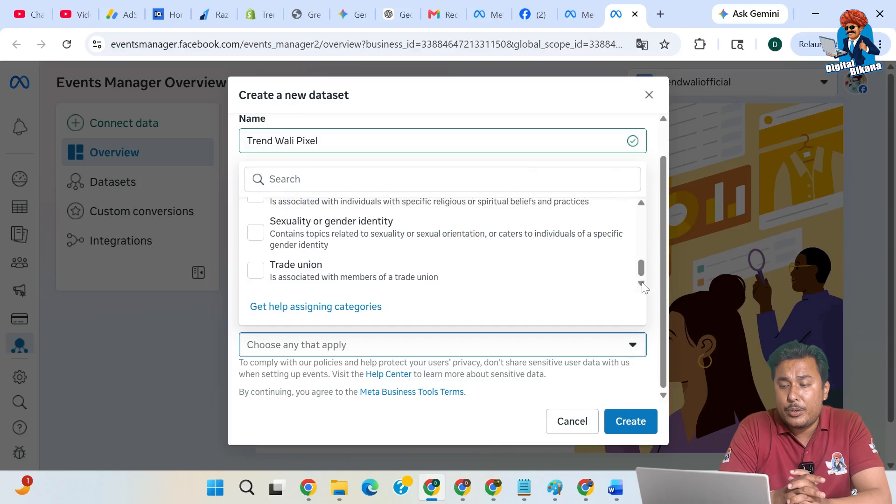
left_click(624, 377)
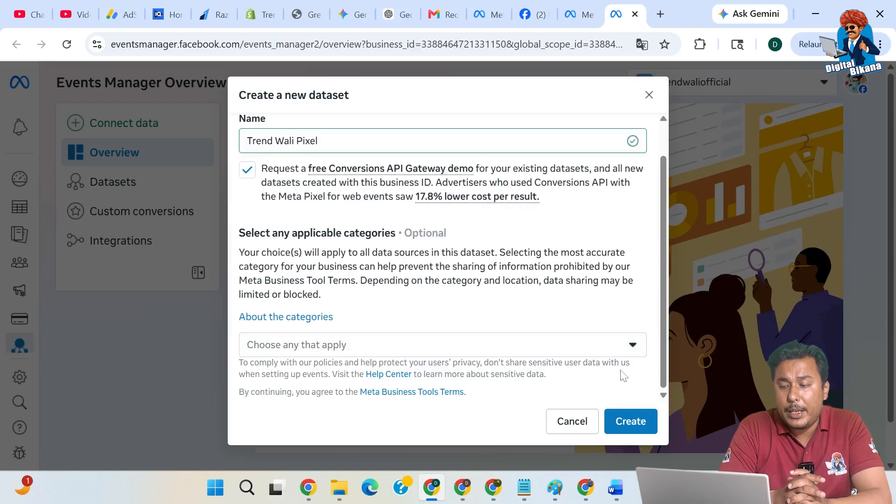
Create the dataset and connect the Trend Wali ad account to it
left_click(636, 423)
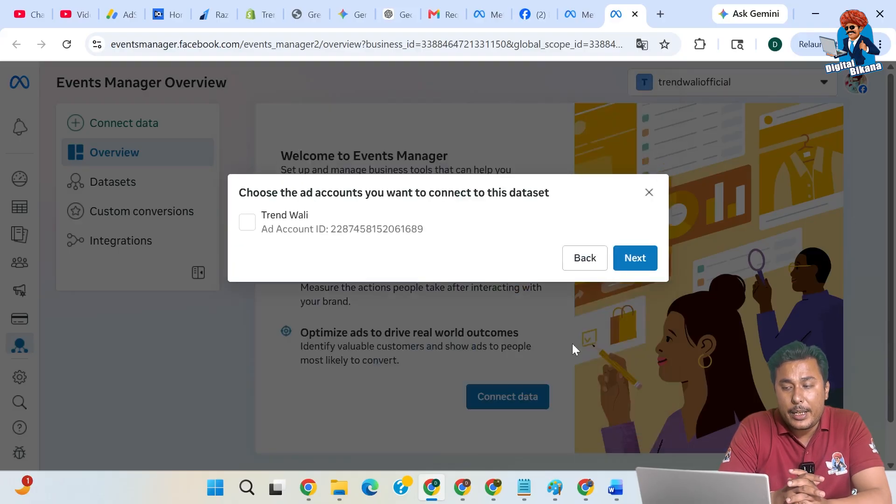
left_click(248, 224)
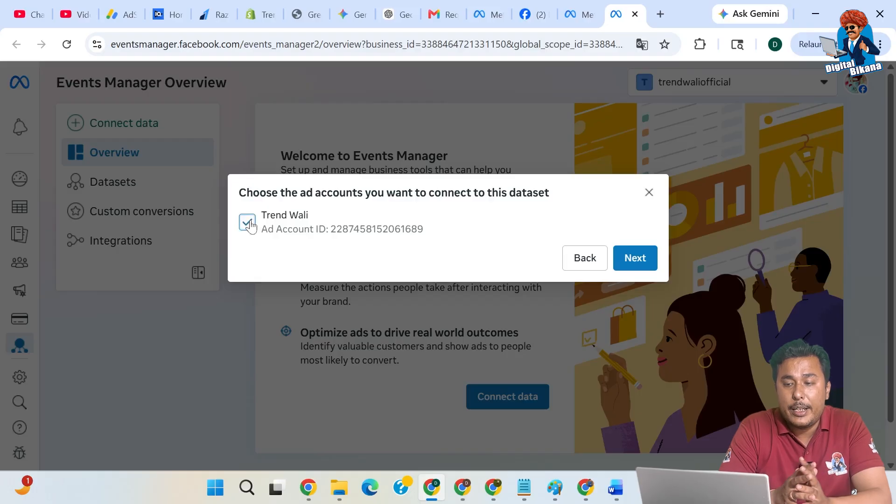
left_click(642, 256)
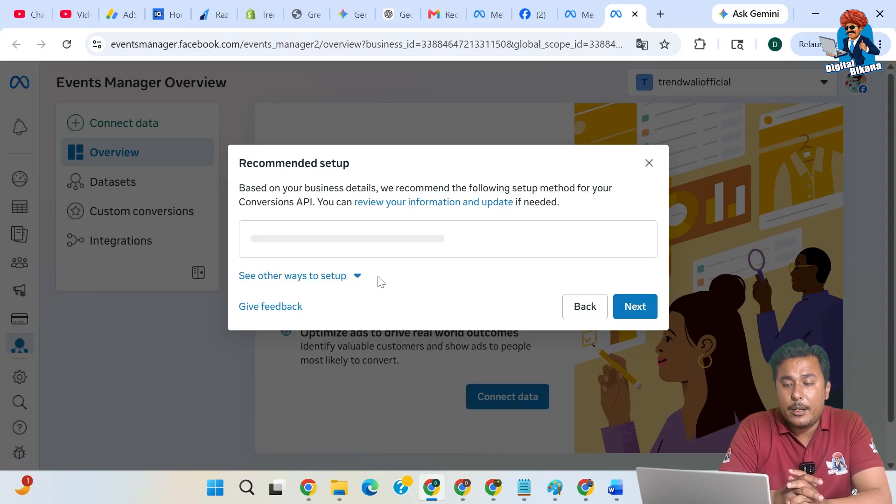
Choose partner integration as the Conversions API setup method and select Shopify as the partner
left_click(356, 277)
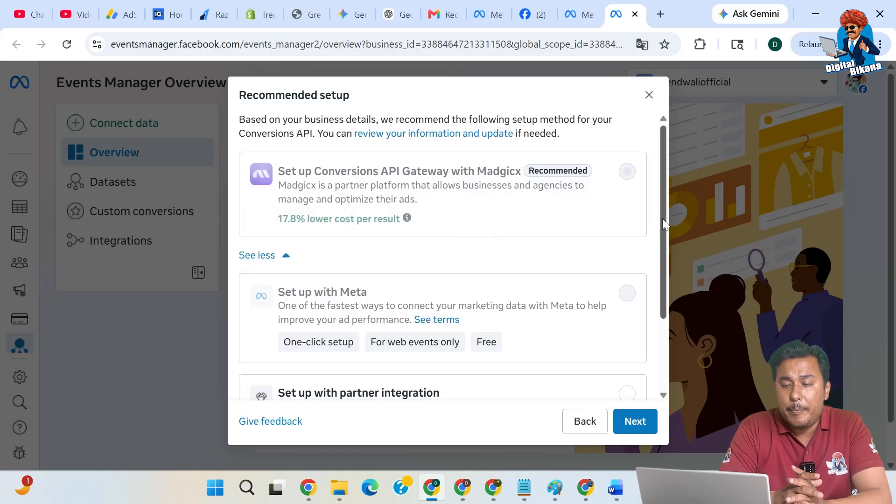
left_click_drag(663, 218, 662, 290)
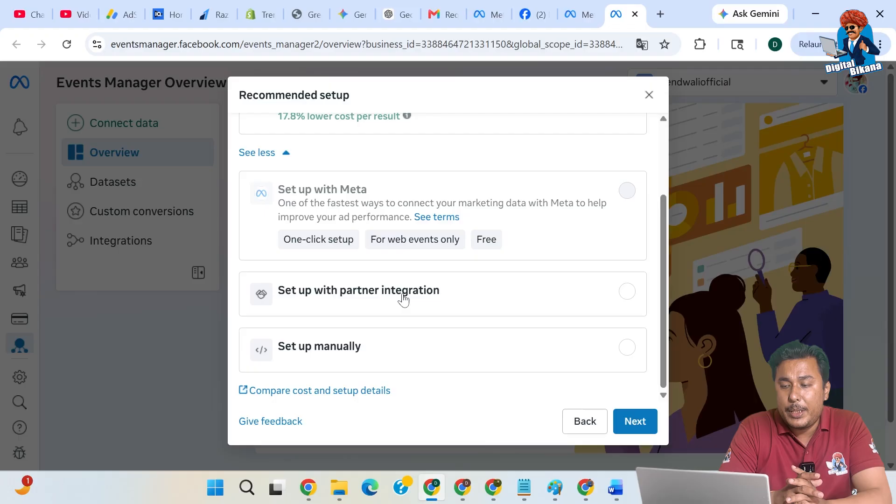
left_click(466, 297)
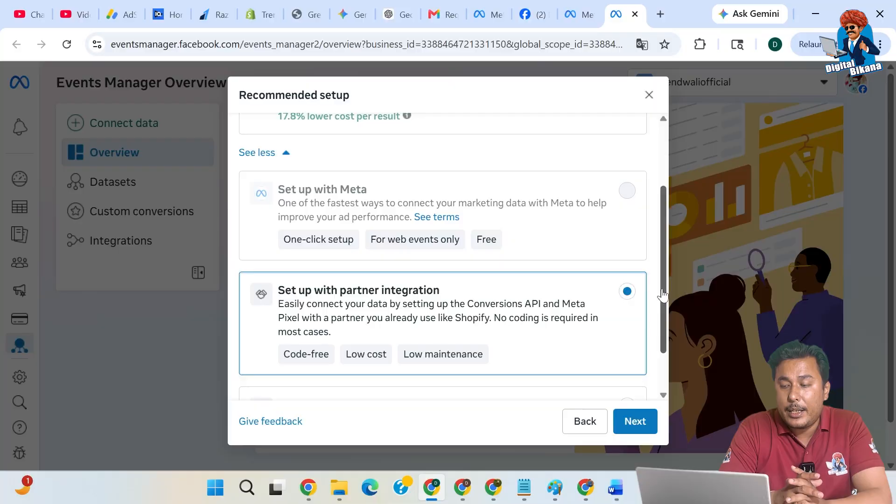
left_click_drag(662, 301, 660, 339)
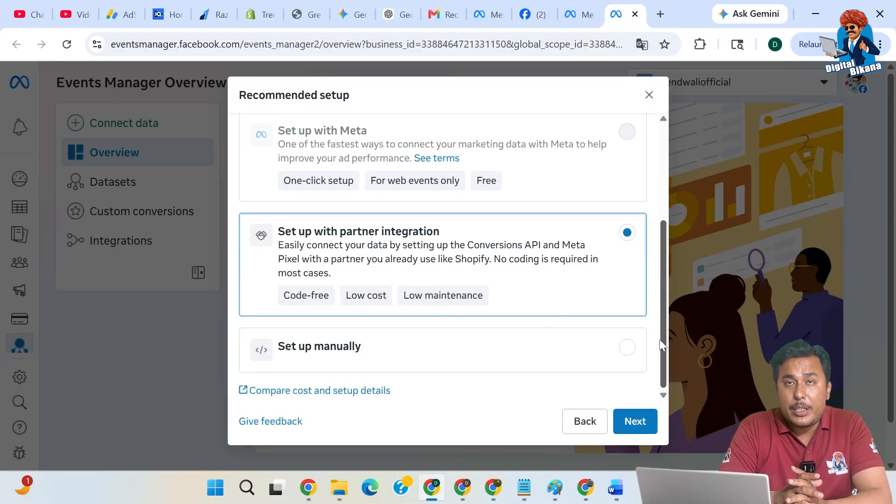
left_click(634, 422)
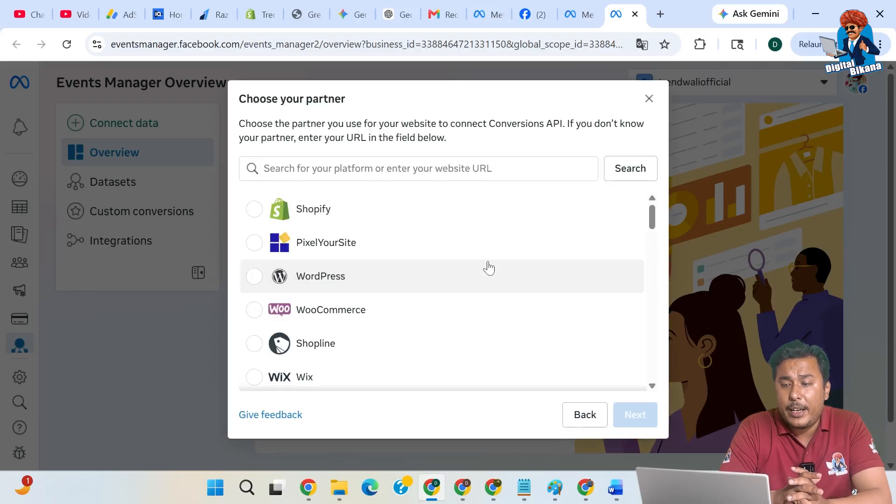
left_click(254, 208)
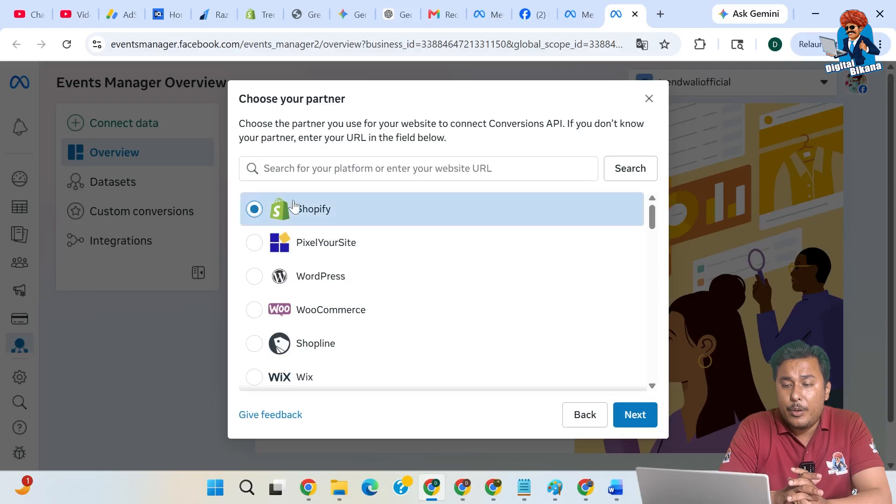
left_click(629, 417)
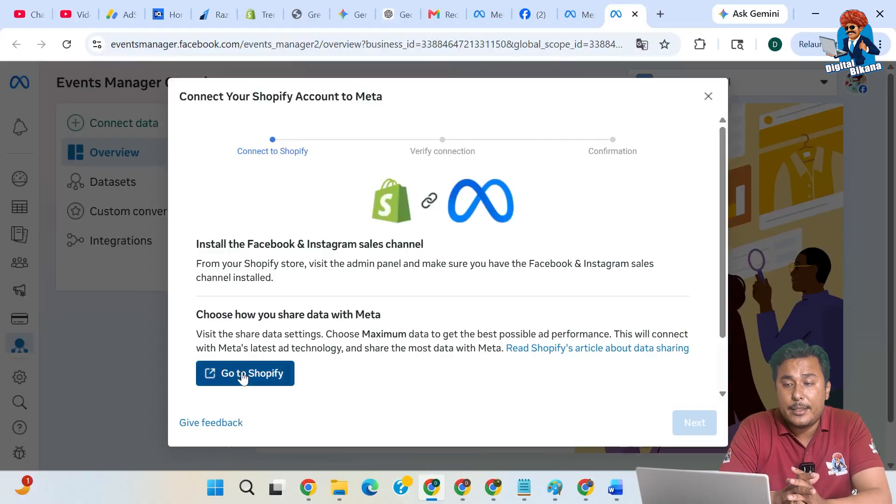
Go to Shopify from the connection wizard and install the Facebook & Instagram app in the Trend Wali store
left_click(242, 372)
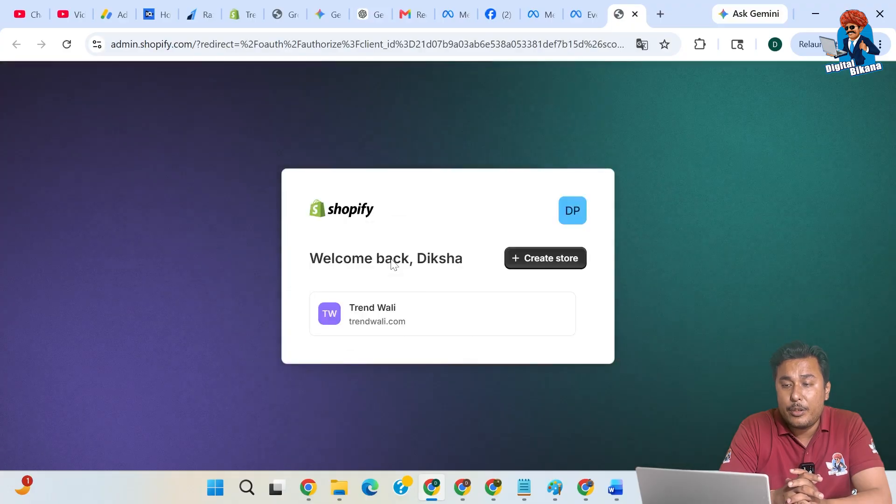
left_click(395, 320)
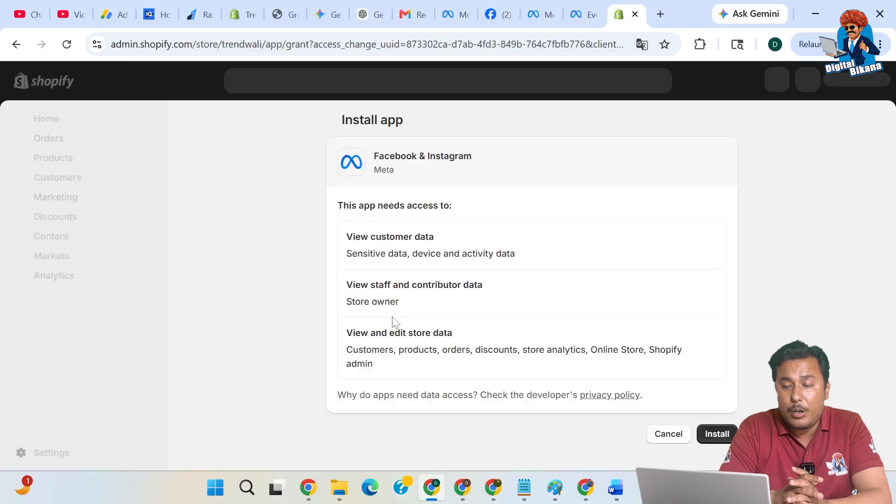
left_click(714, 434)
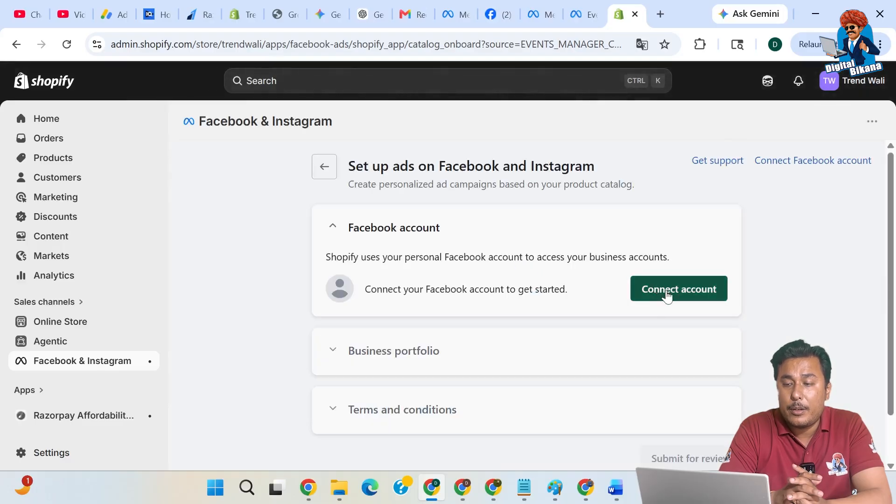
Connect the Facebook account to the Shopify sales channel, confirming the account and allowing business assets to be shared with Shopify
left_click(667, 297)
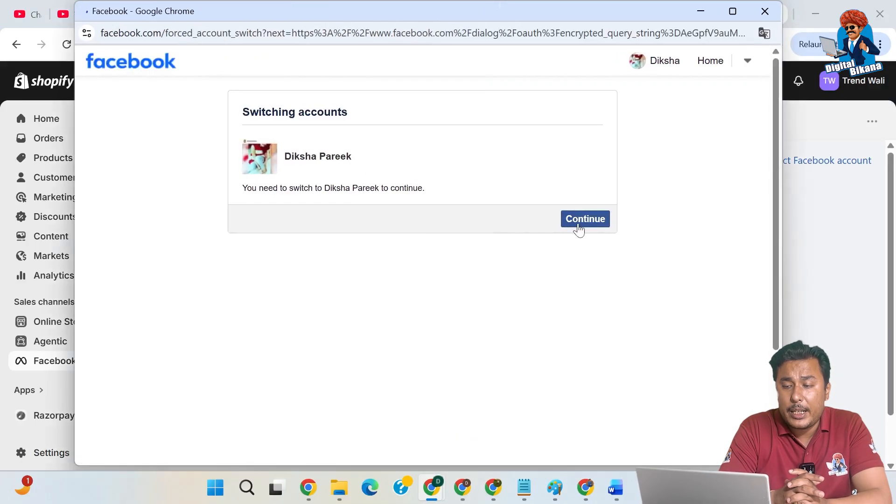
left_click(579, 228)
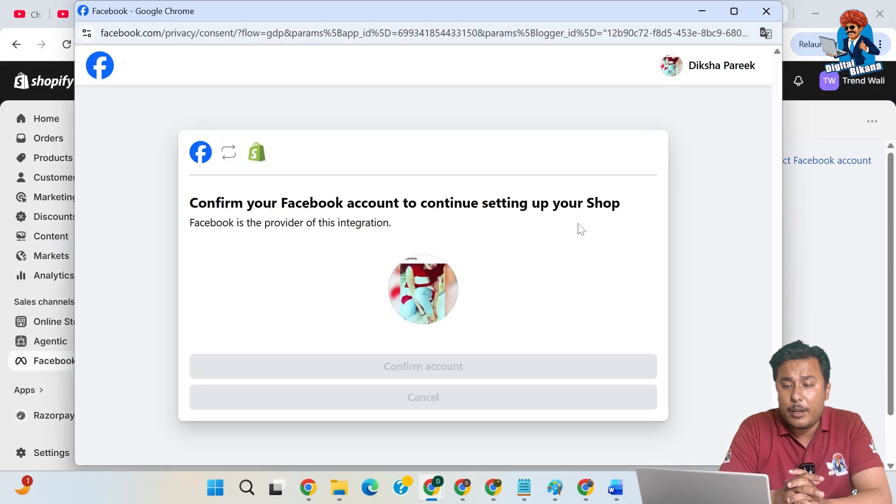
left_click(471, 369)
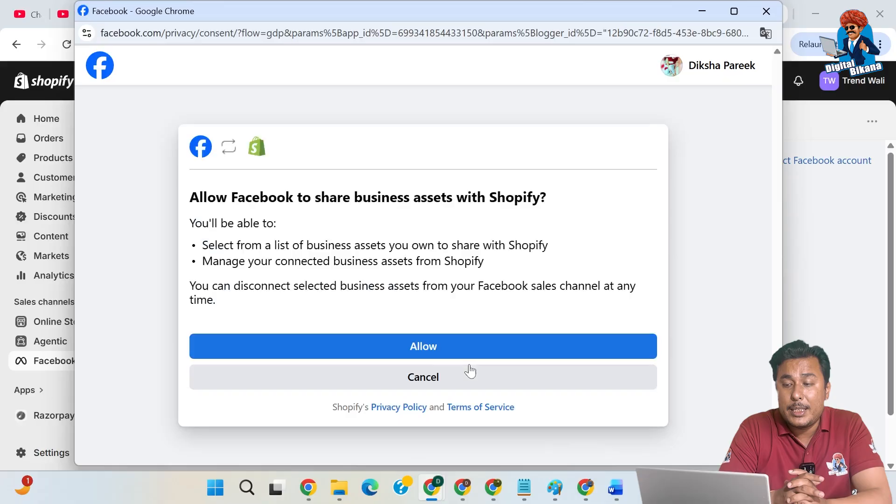
left_click(436, 351)
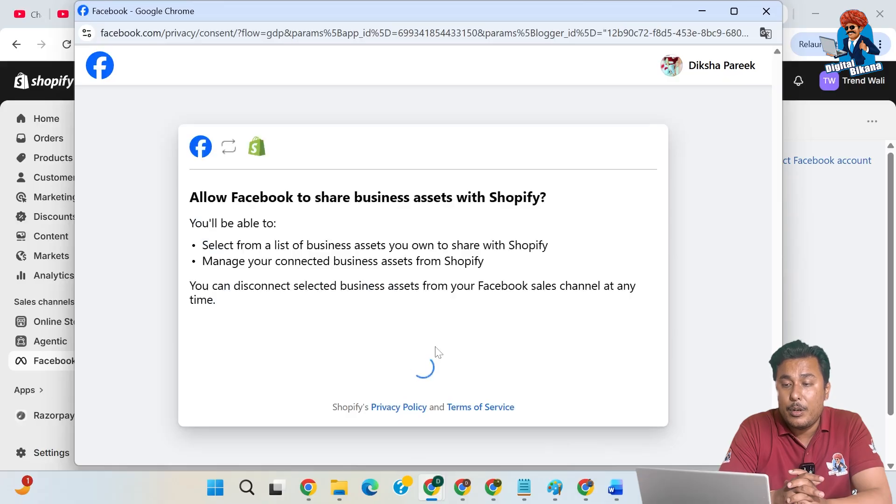
left_click(438, 353)
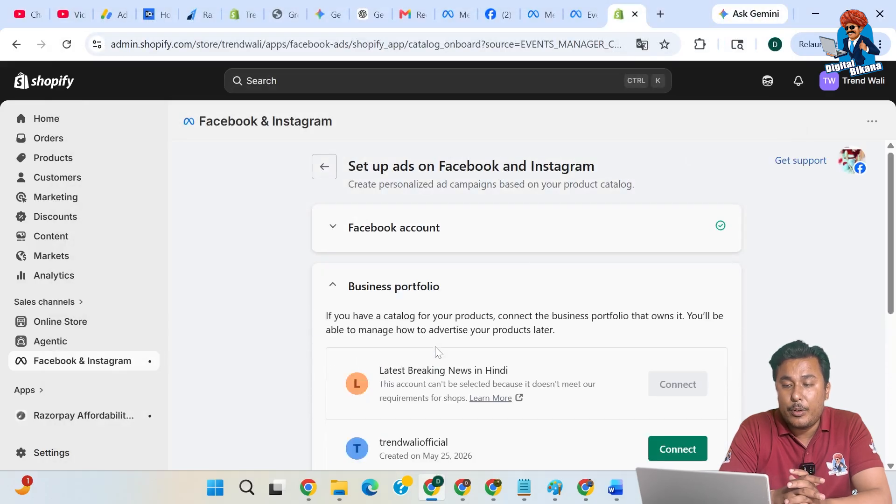
scroll(435, 351, "down", 3)
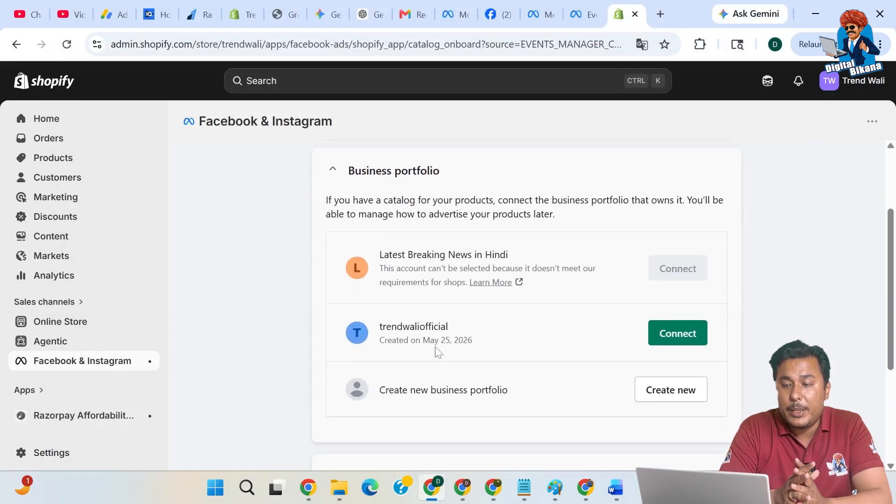
Connect the trendwaliofficial business portfolio, and enable data sharing with the Maximum preference selected
left_click(675, 344)
left_click(701, 329)
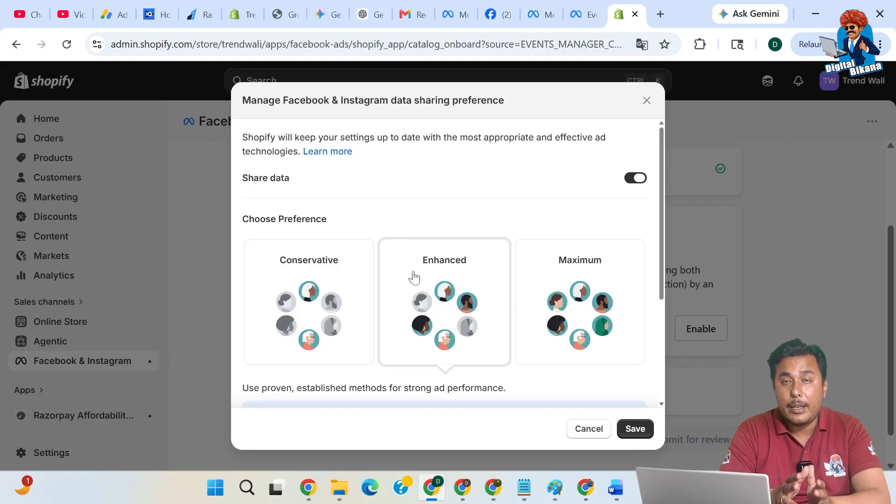
left_click(574, 306)
Review the details of the customer data shared under the Maximum preference and save that preference
scroll(574, 306, "down", 2)
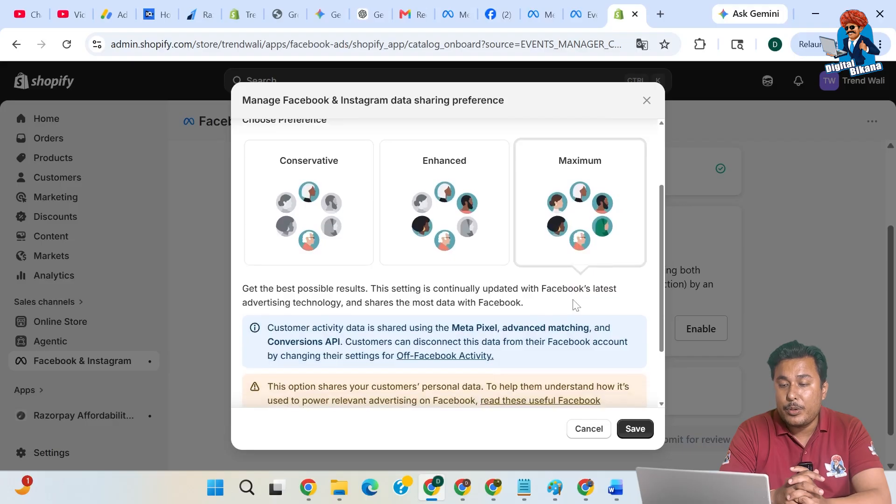
scroll(574, 306, "down", 2)
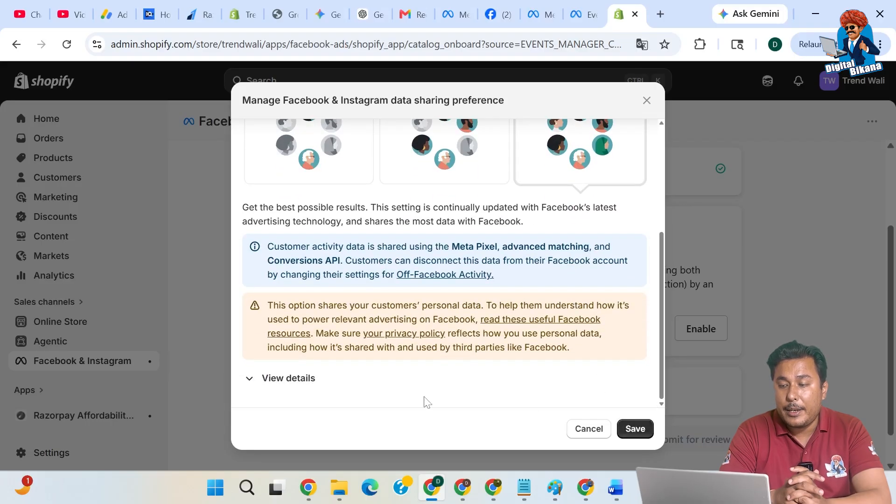
left_click(283, 383)
scroll(282, 386, "down", 3)
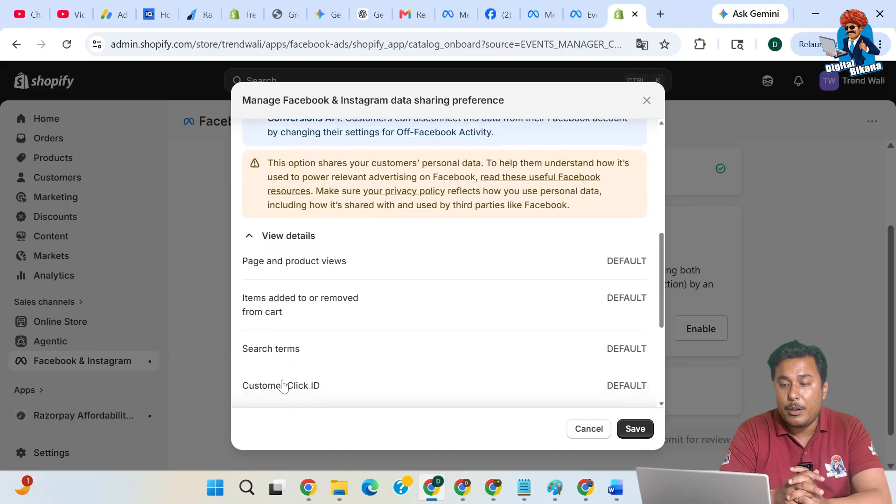
scroll(284, 386, "down", 1)
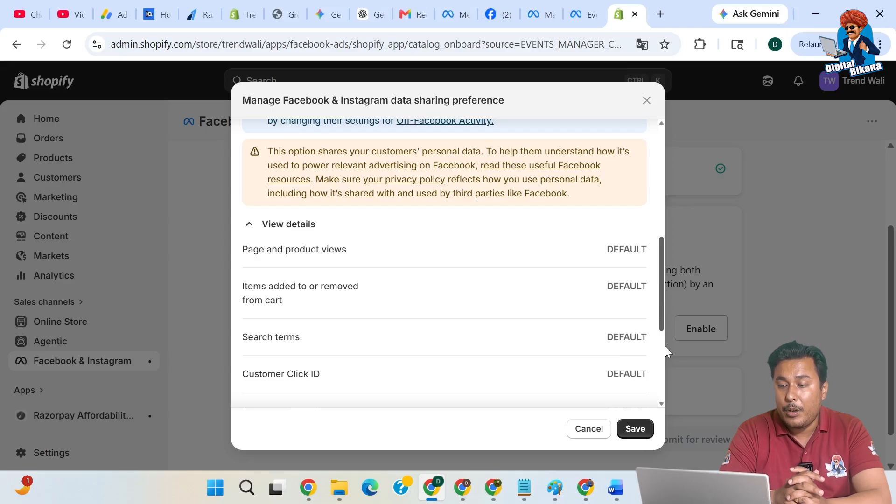
scroll(664, 346, "down", 3)
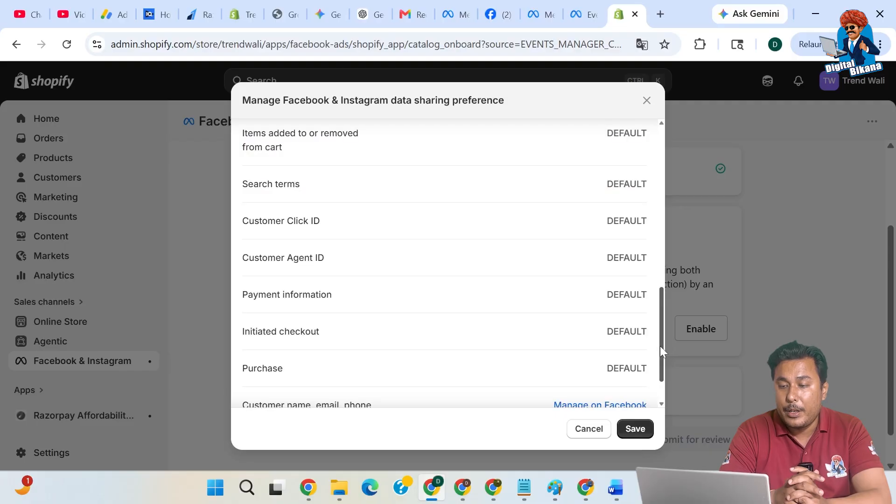
left_click_drag(660, 346, 660, 368)
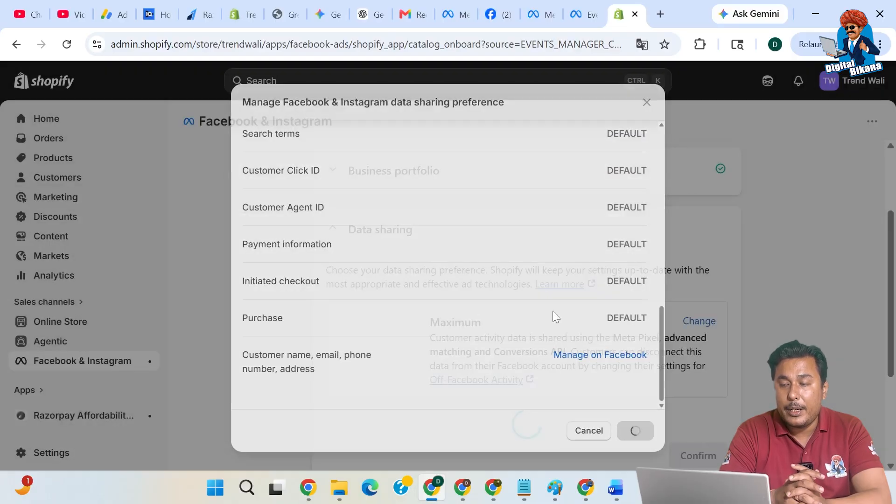
Connect the Trend Wali Pixel dataset and submit the setup for review with the Product Catalog Terms accepted
scroll(545, 295, "down", 3)
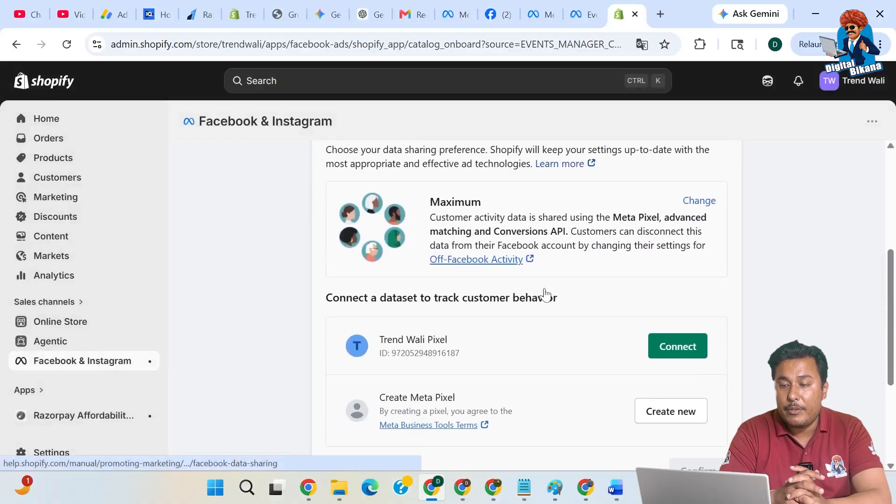
left_click(665, 347)
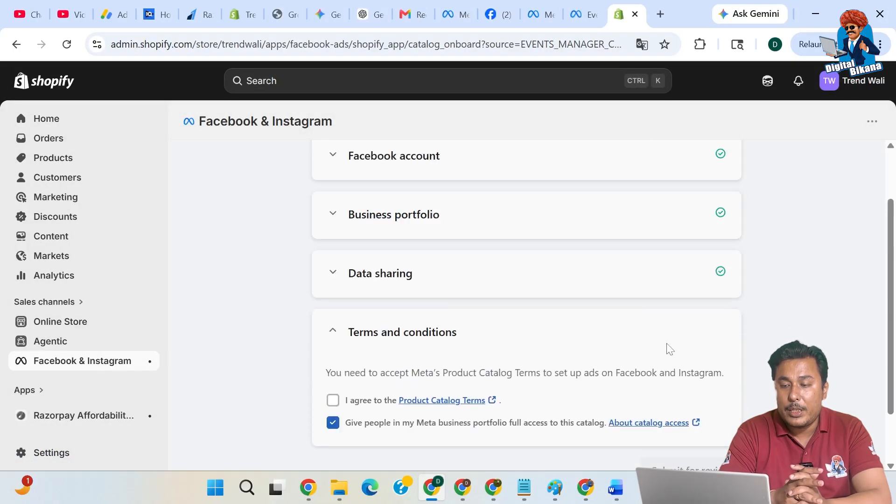
scroll(570, 307, "down", 2)
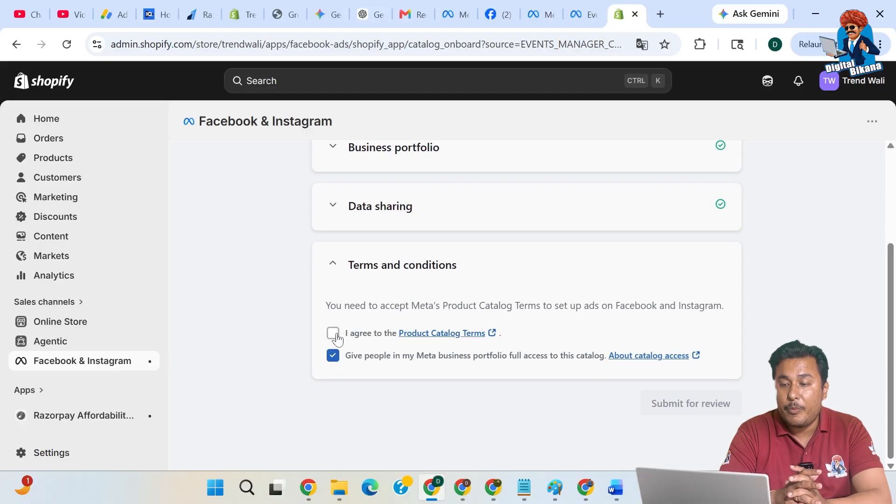
left_click(334, 333)
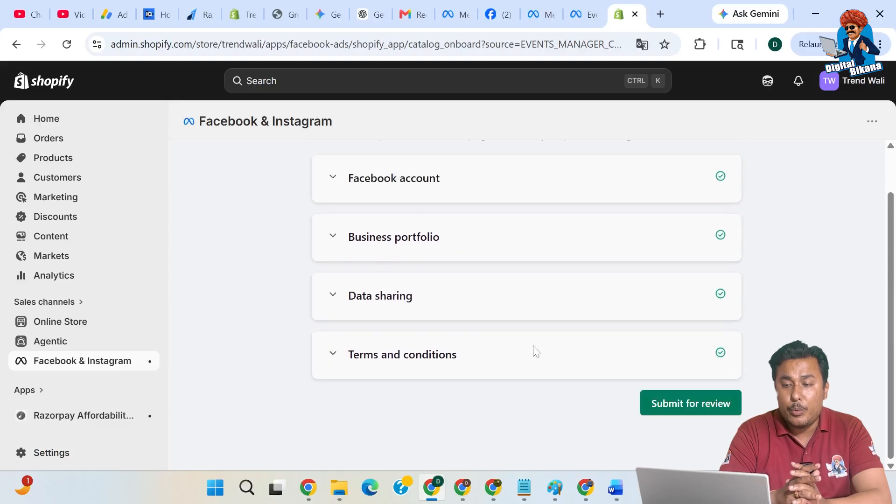
left_click(678, 404)
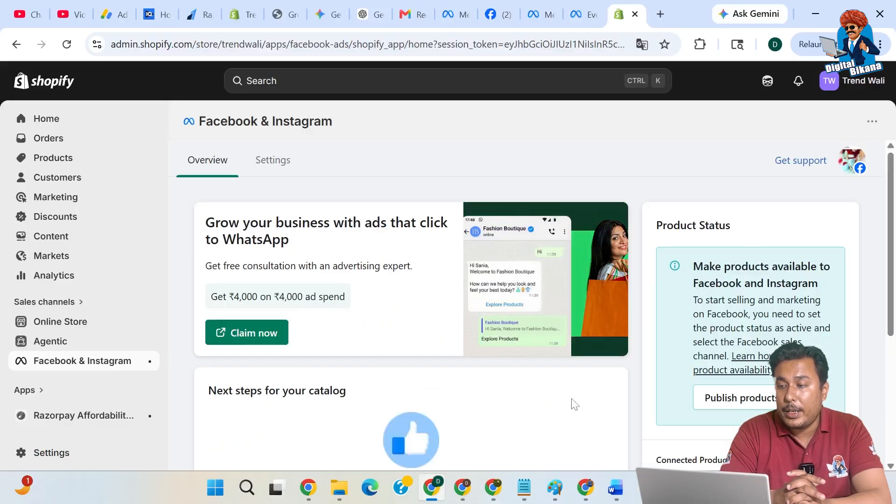
Return to the Shopify connection wizard in Meta Events Manager and advance to verifying the connection
scroll(575, 405, "down", 2)
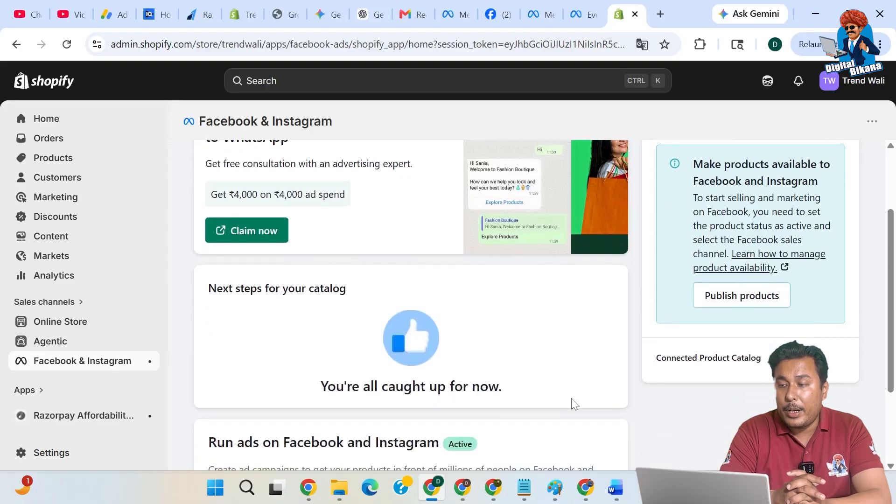
scroll(575, 405, "down", 2)
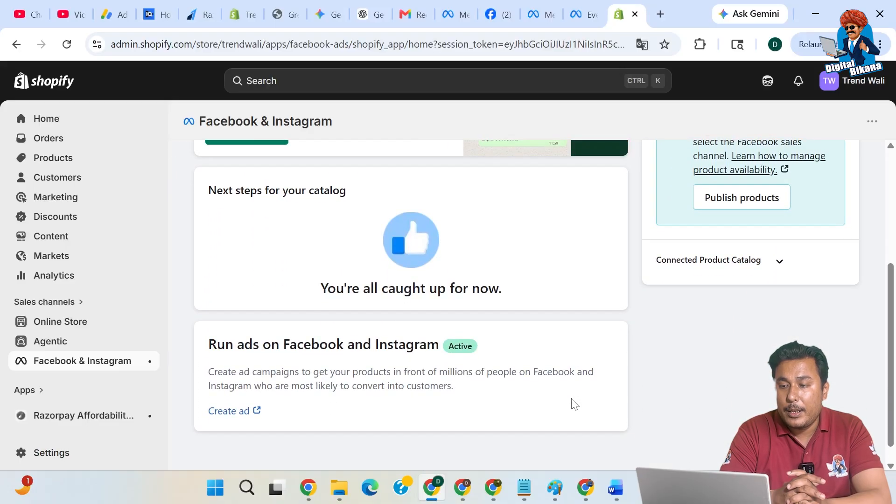
scroll(574, 404, "up", 4)
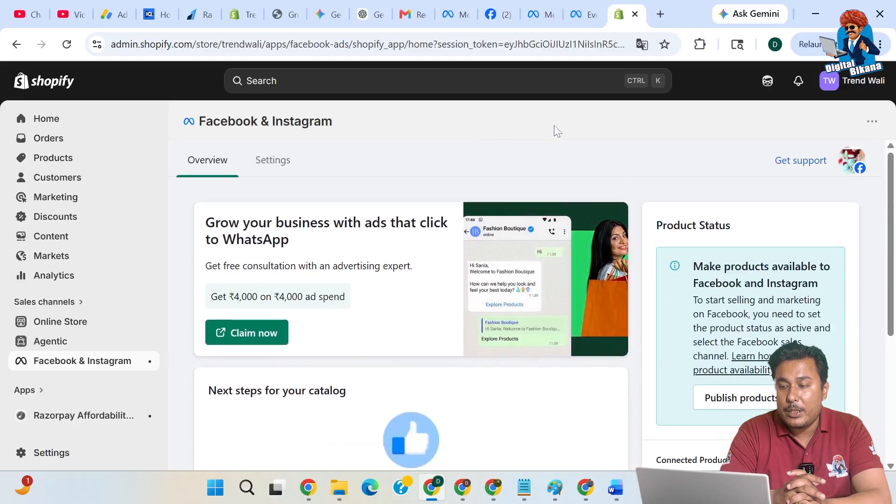
left_click(571, 18)
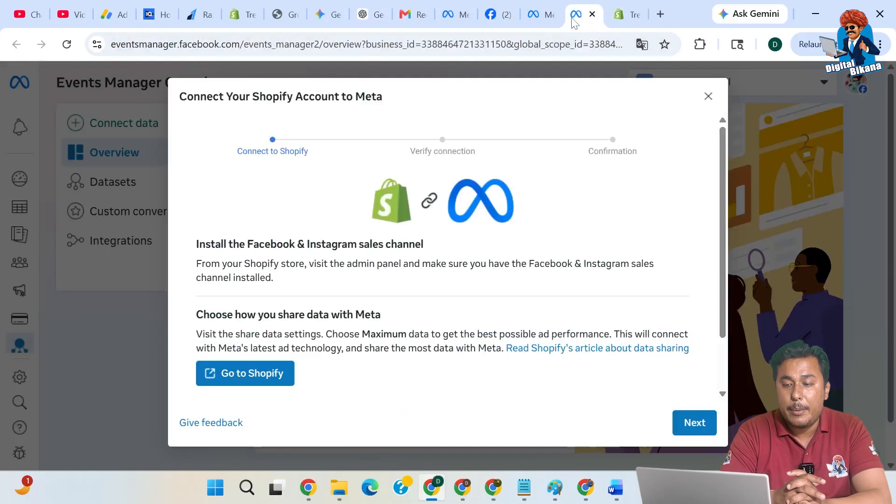
left_click(694, 422)
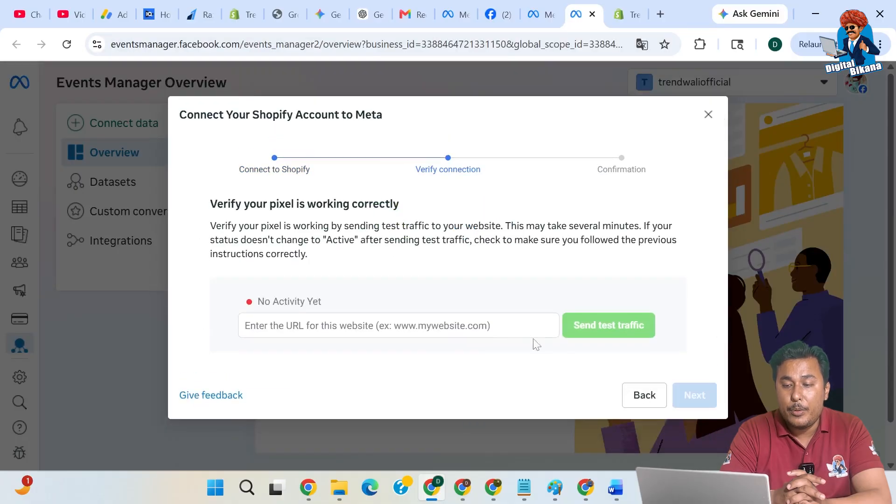
left_click(396, 326)
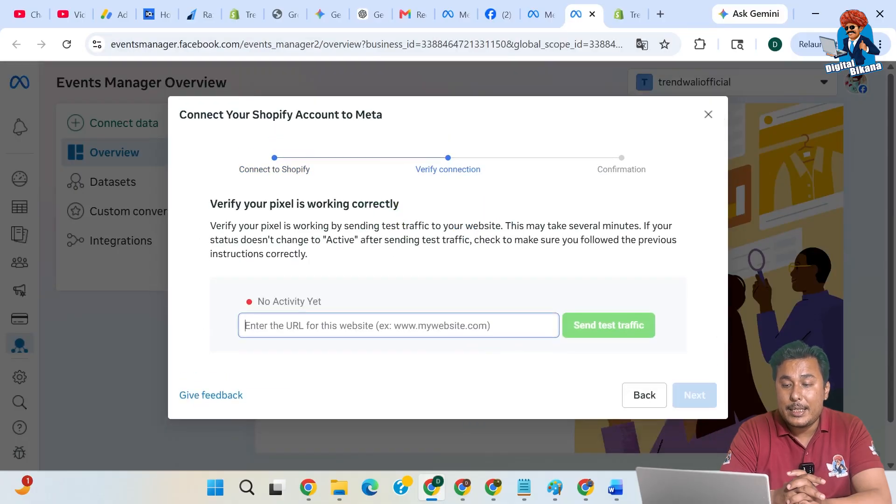
type("www")
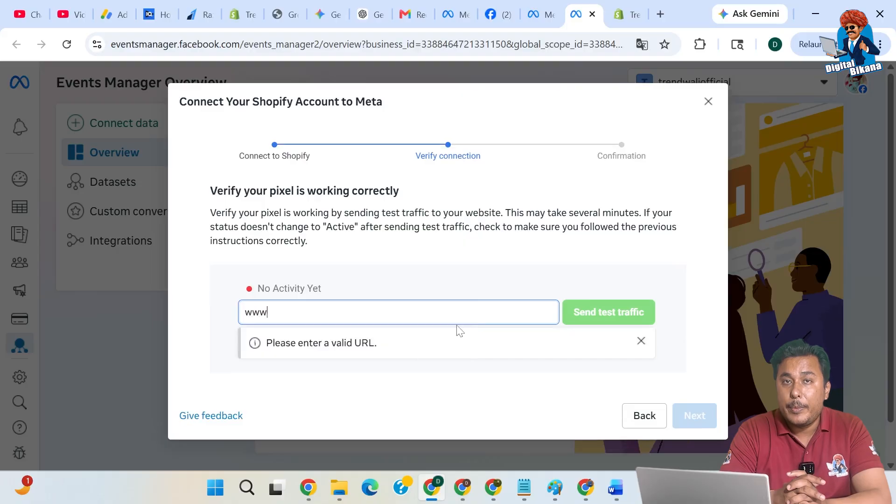
type(".tre")
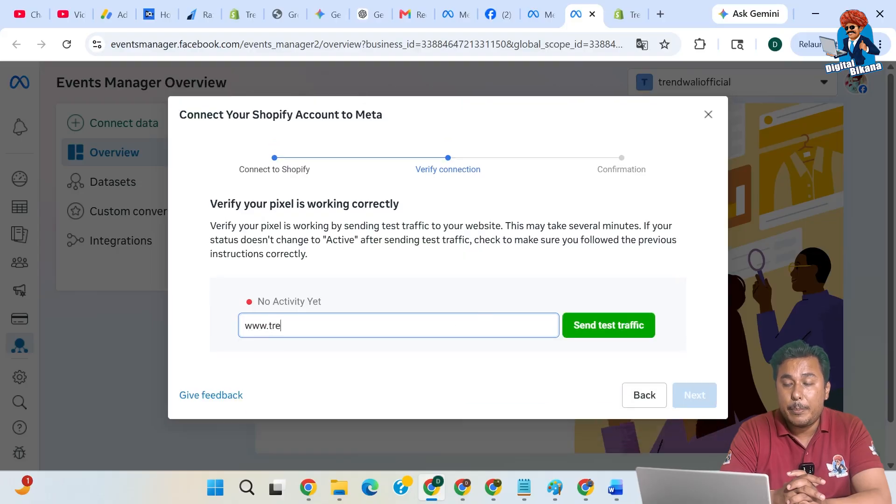
type("ndwali")
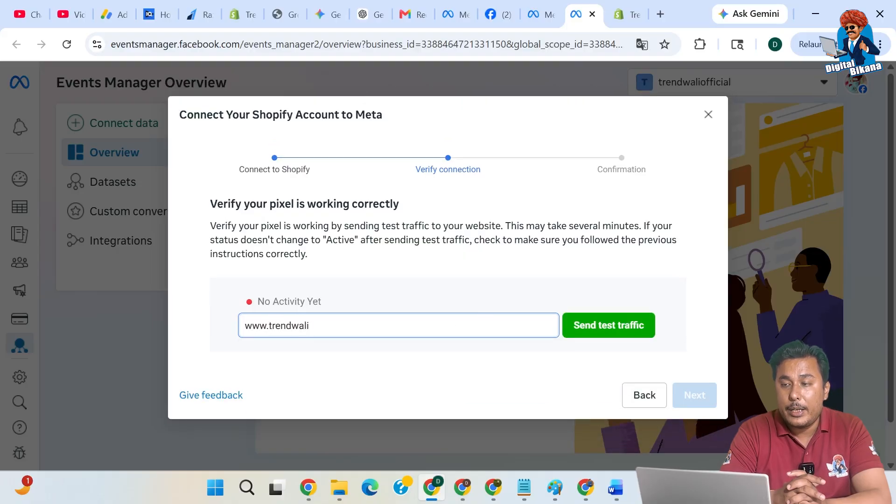
type(".com")
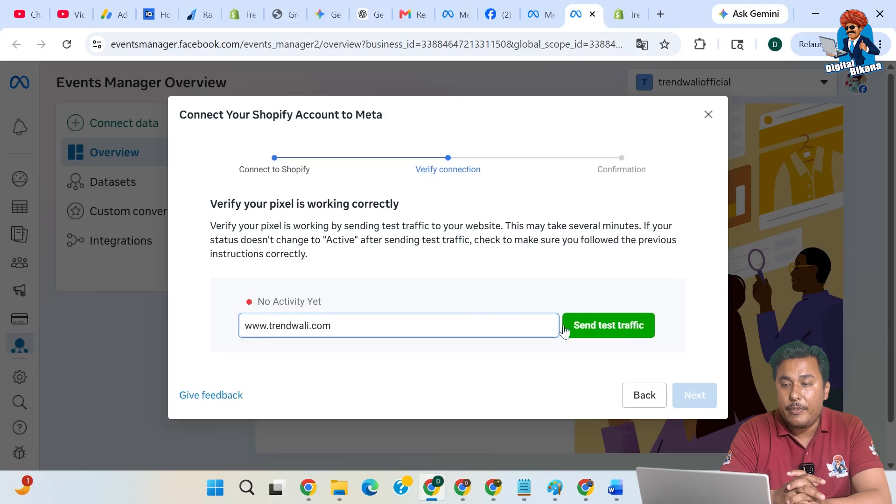
left_click(566, 329)
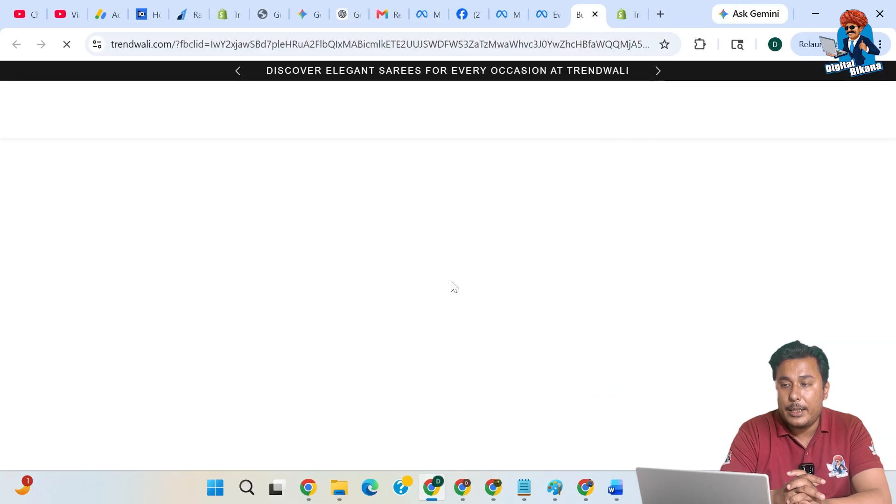
Open the navy blue silk saree product in the store to generate activity, and complete the connection verification in Events Manager
scroll(451, 281, "down", 1)
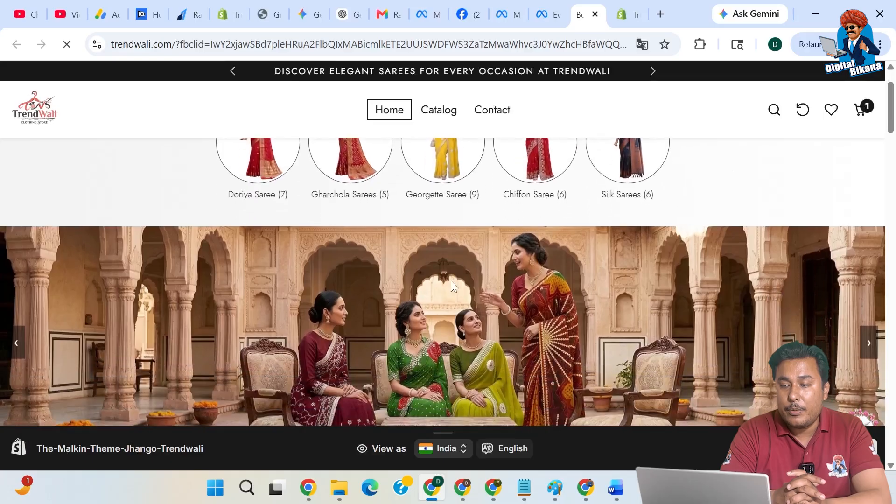
scroll(411, 322, "down", 5)
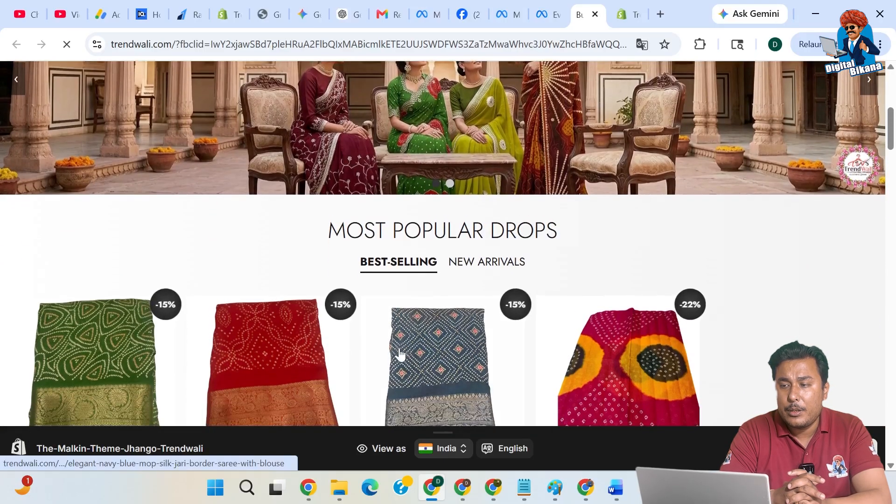
left_click(400, 355)
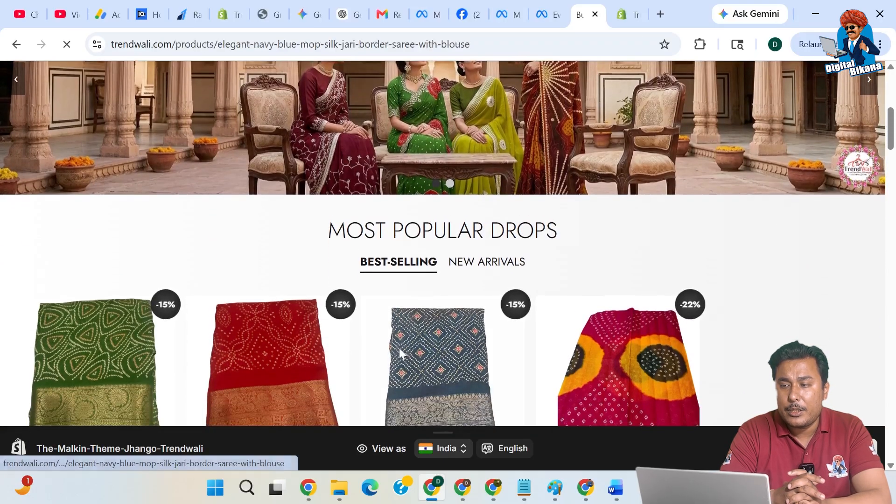
left_click(546, 17)
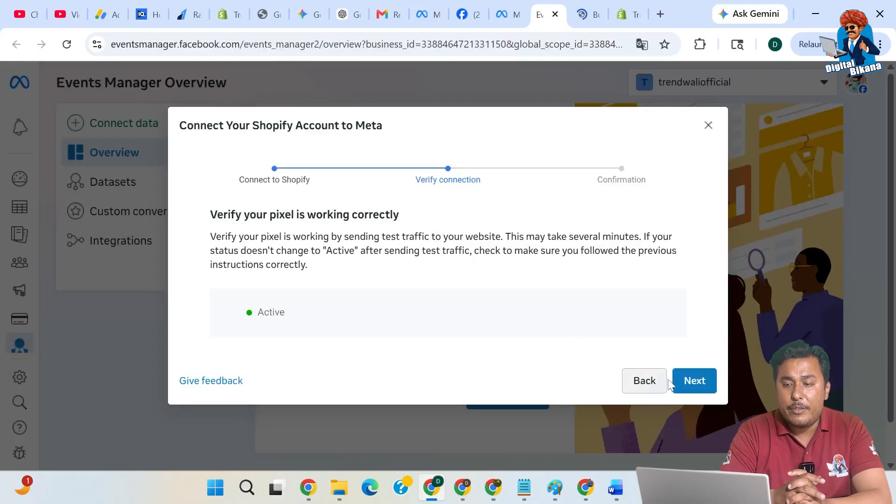
left_click(683, 387)
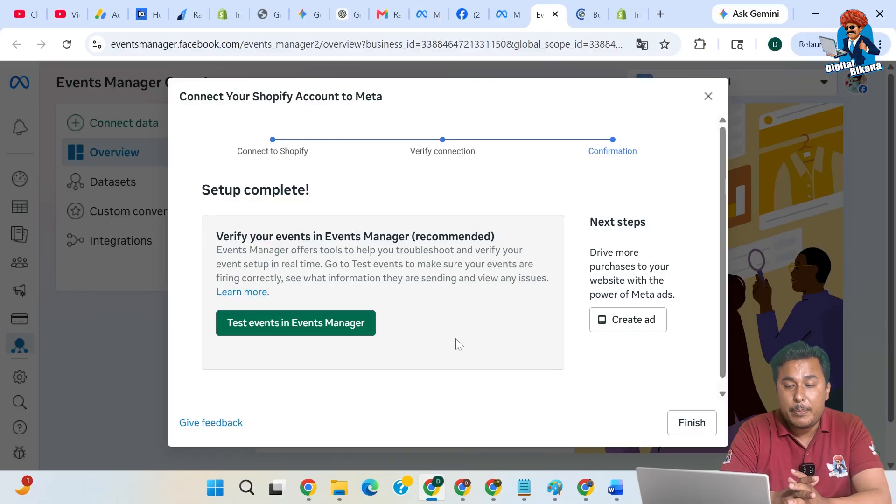
Open event testing for the Trend Wali Pixel in a separate tab and finish the Shopify connection wizard
left_click(344, 330)
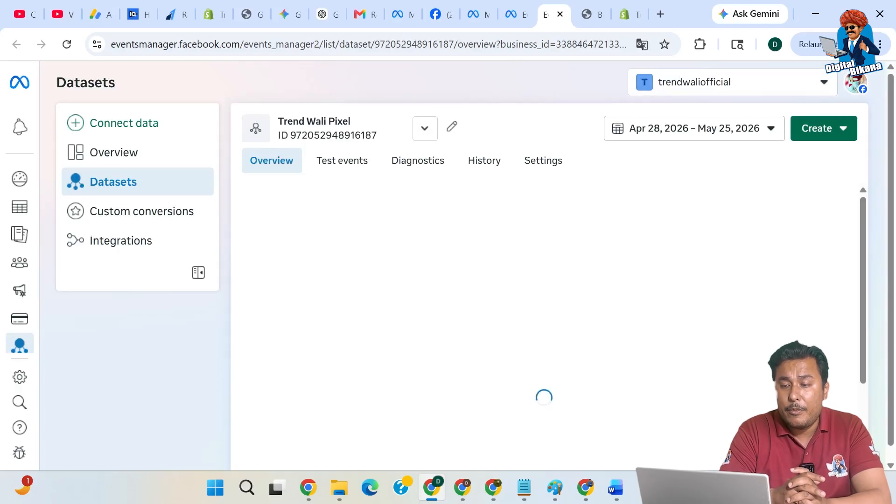
left_click(517, 19)
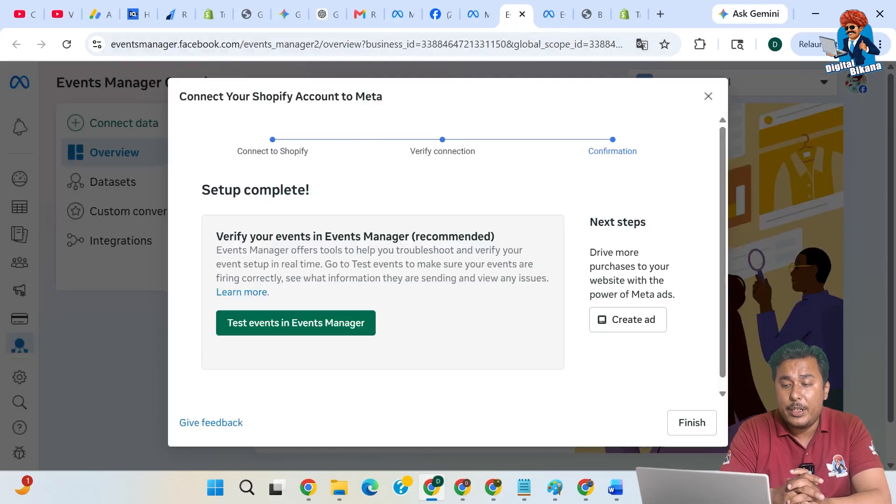
left_click(688, 420)
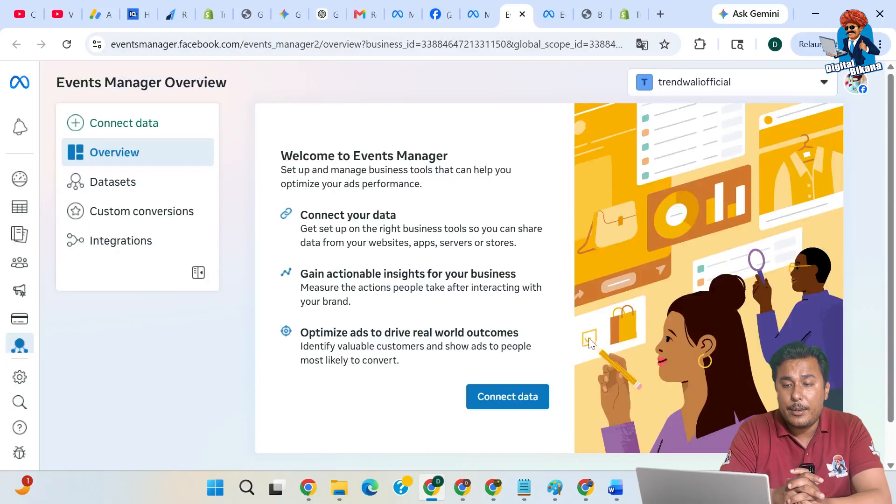
Refresh the Events Manager overview and open the Datasets page
left_click(67, 47)
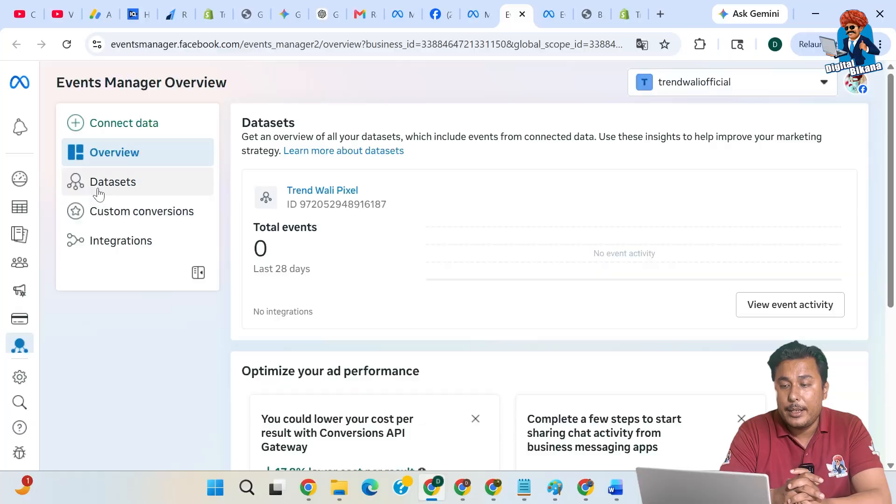
left_click(98, 194)
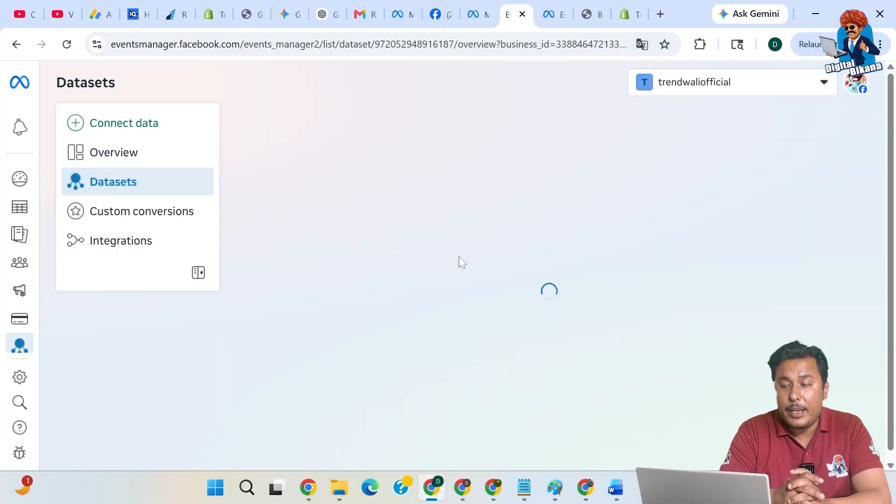